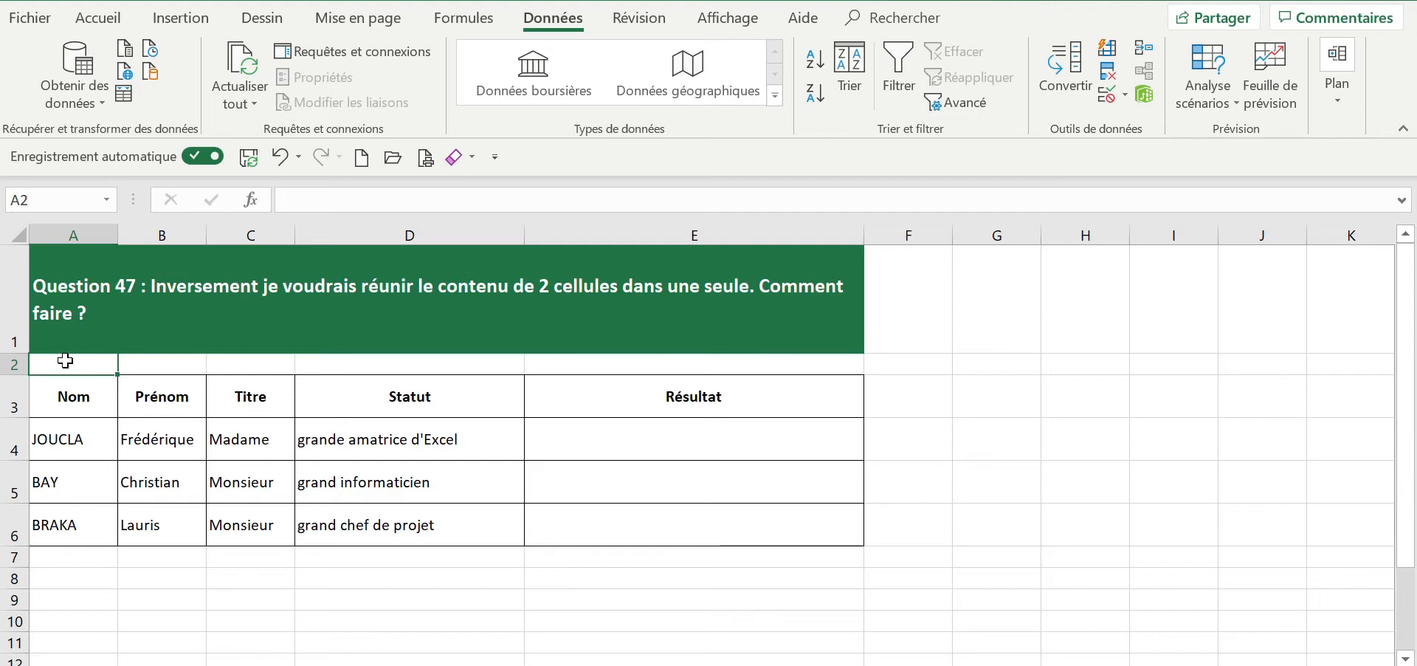
Start a formula in E4 joining the title and first name with a space between them: =C4&" "&B4.
click(607, 437)
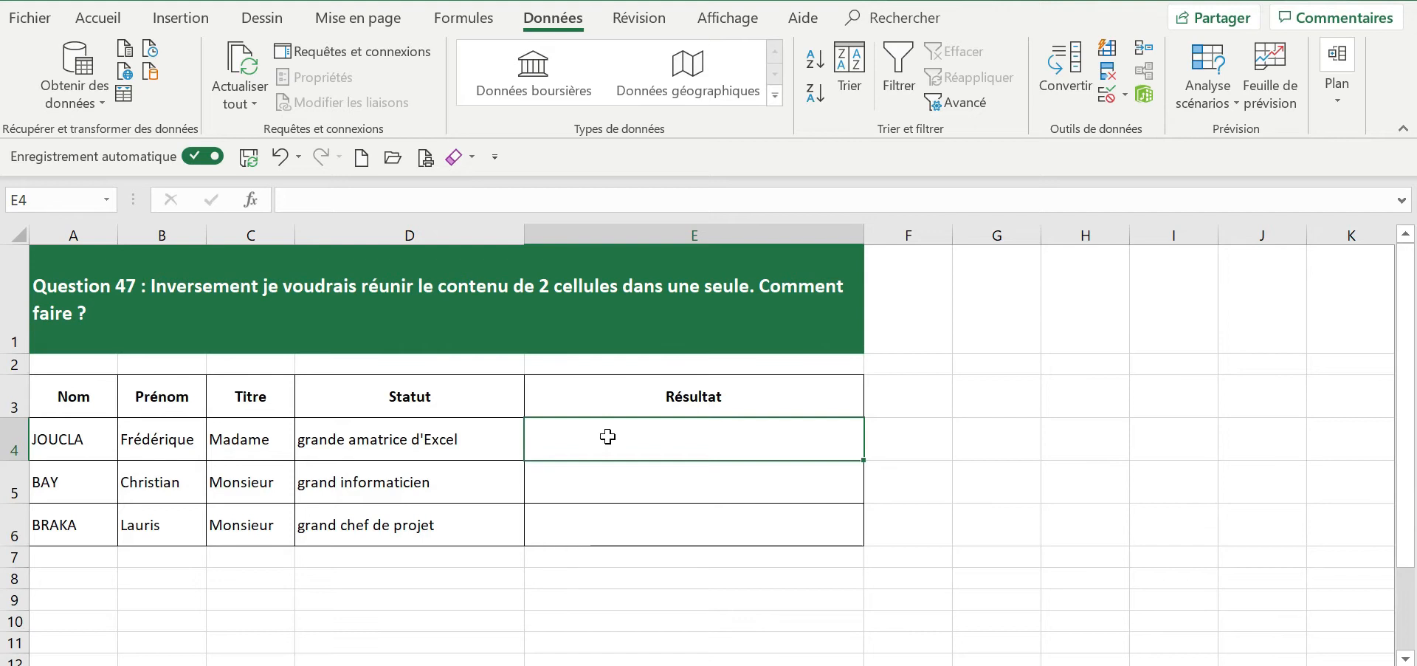
text(=)
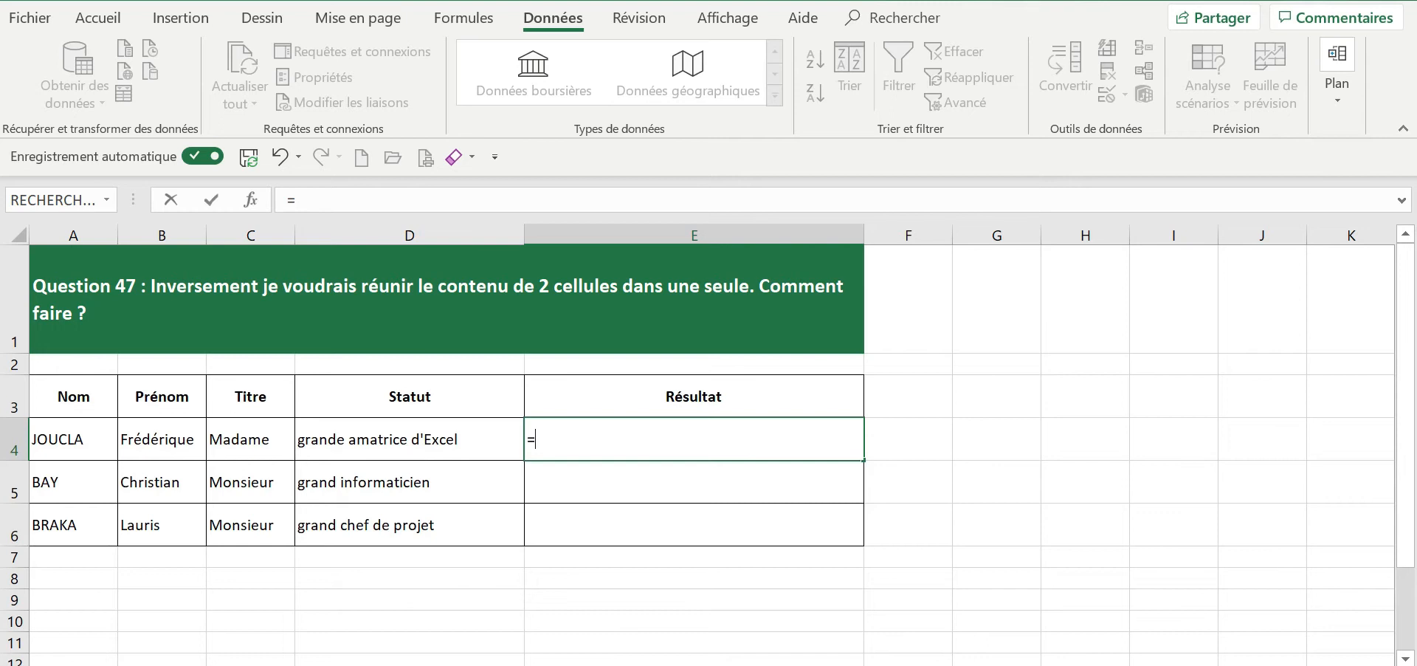
click(250, 439)
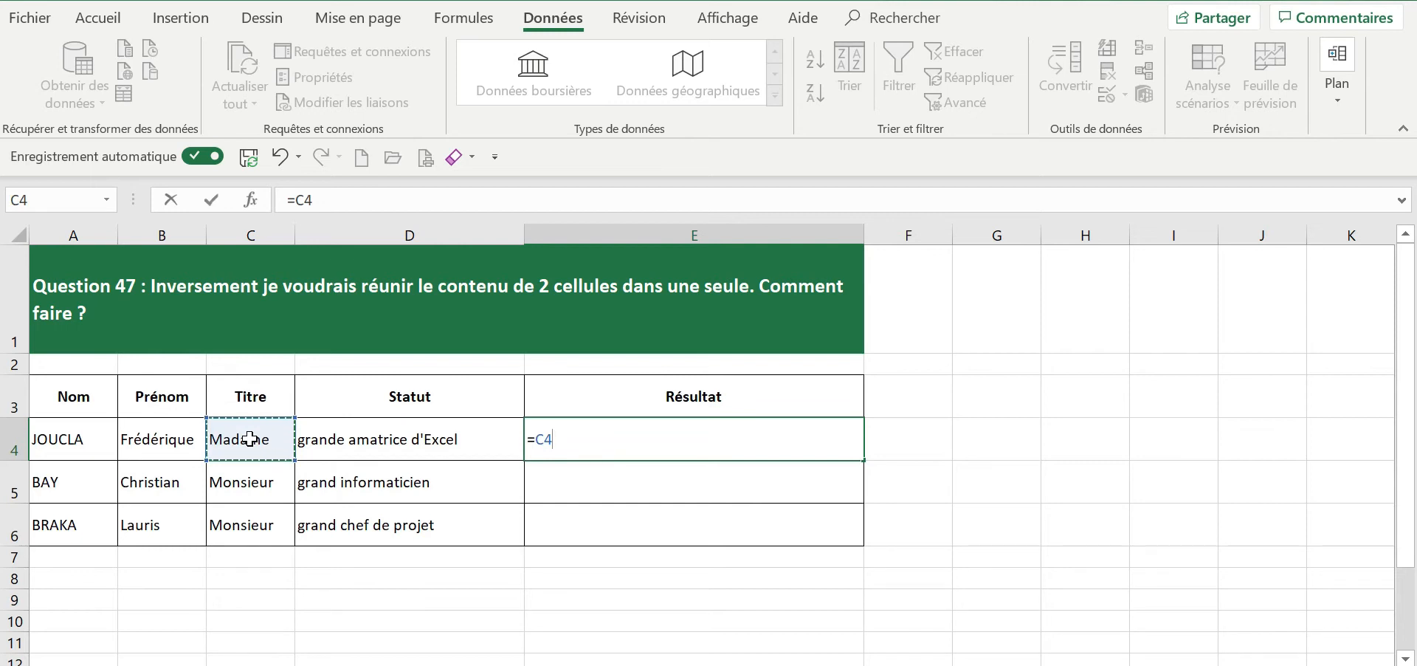
text(&)
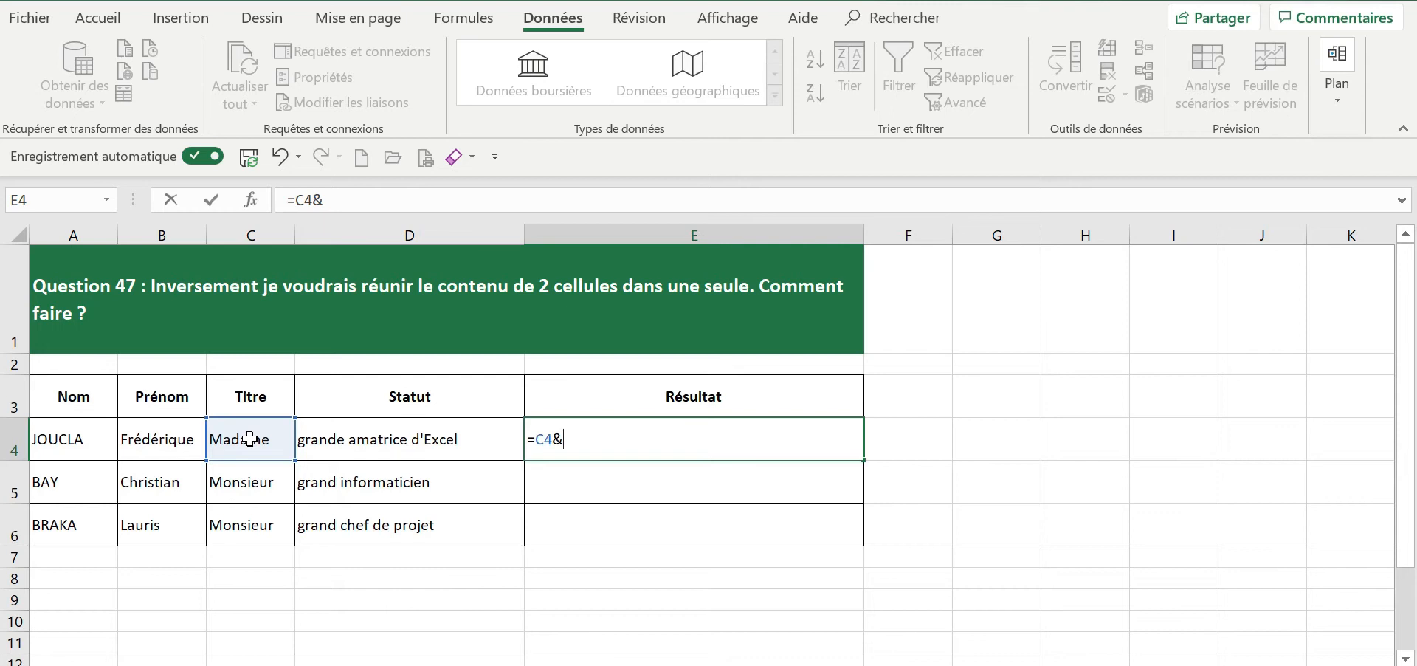
click(171, 439)
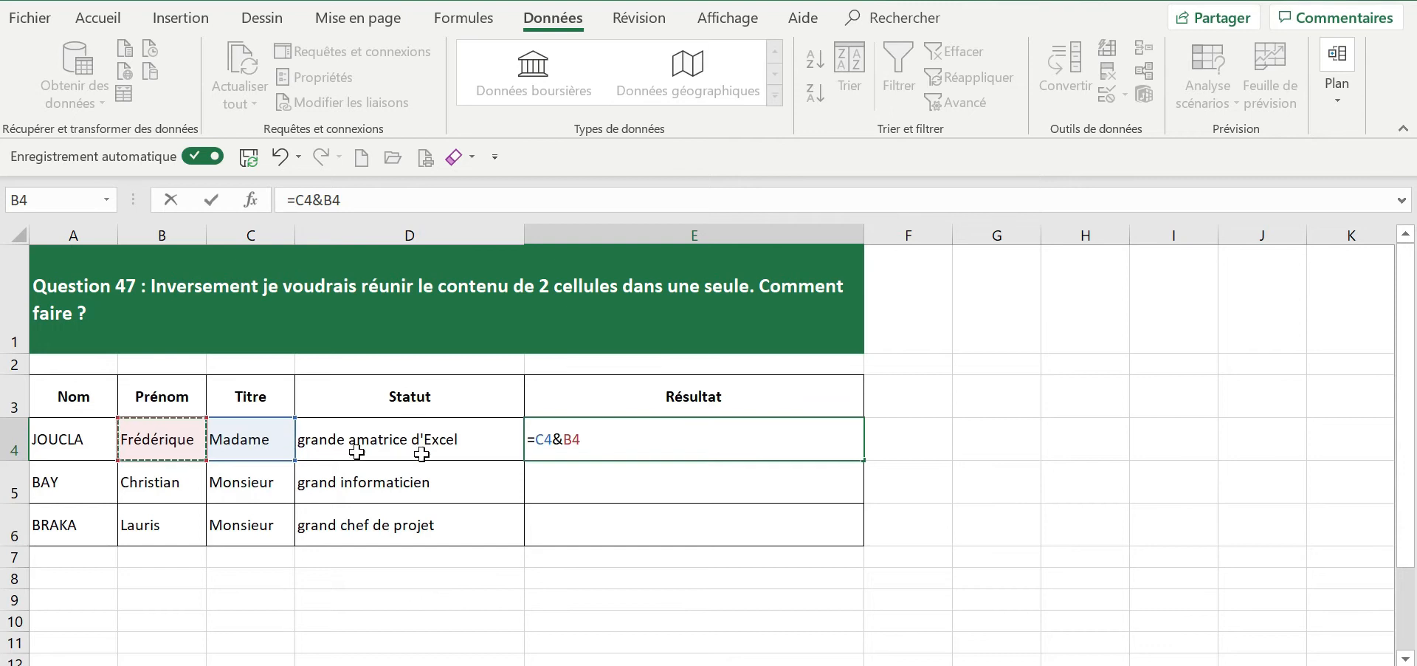
click(563, 439)
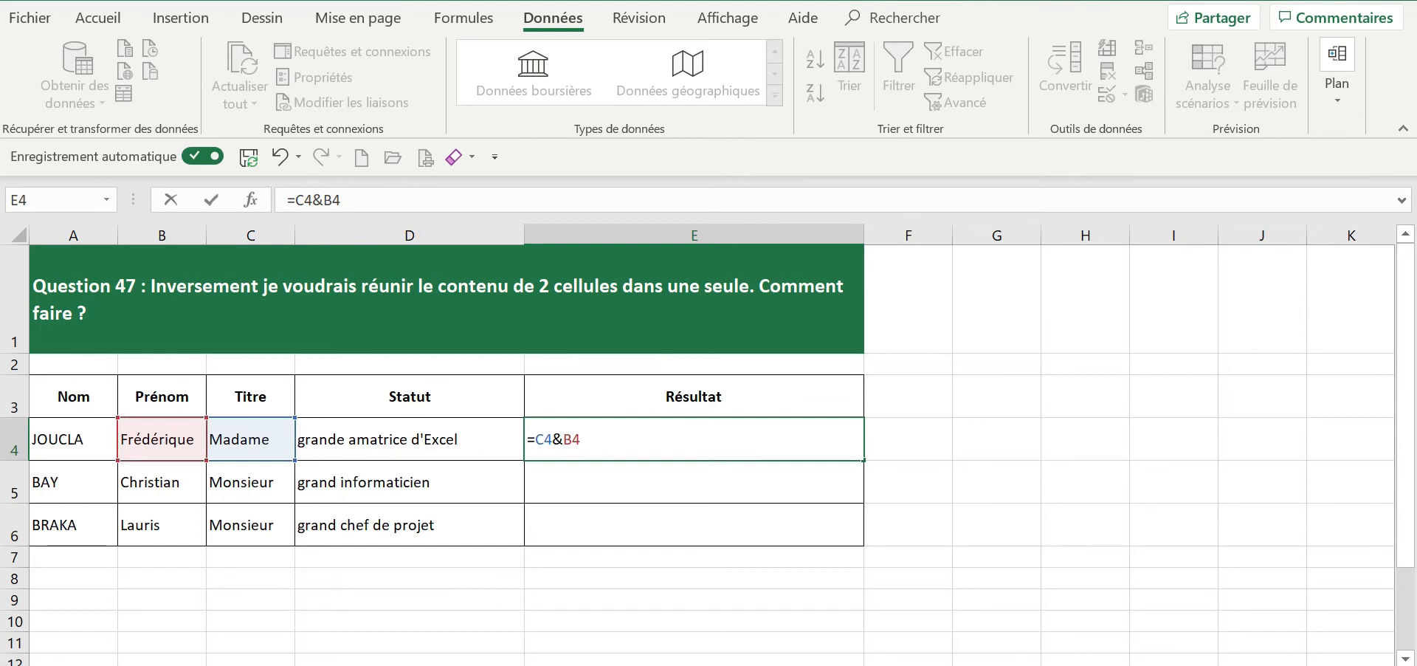
text(")
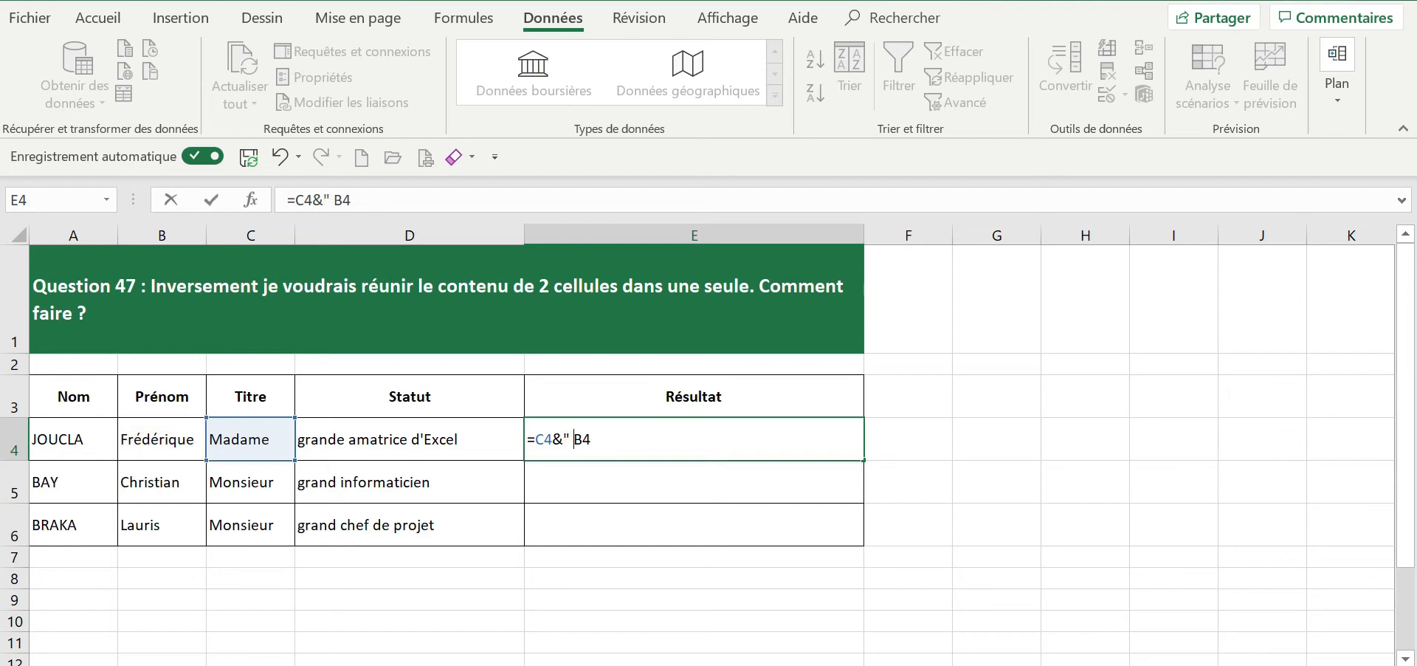
text( "&)
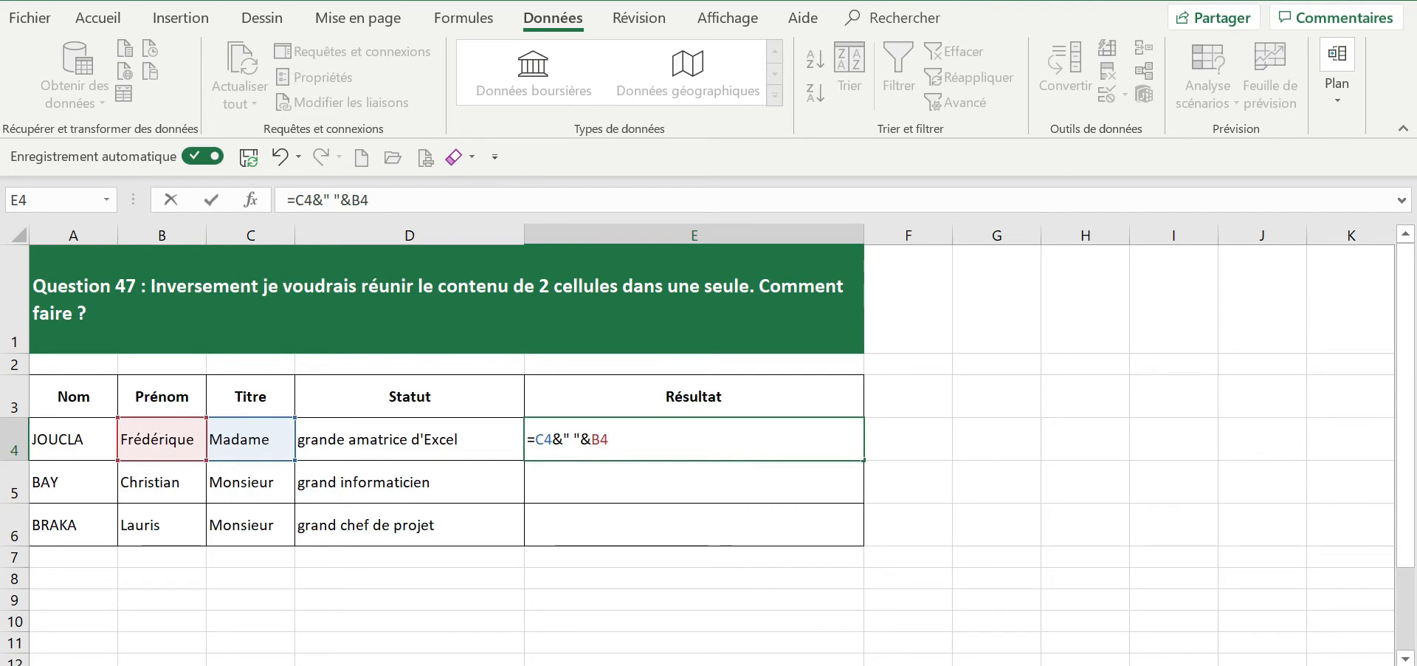
Complete the E4 formula as =C4&" "&B4&" "&A4&" est "&D4 and copy it down through E6.
text(&" "&)
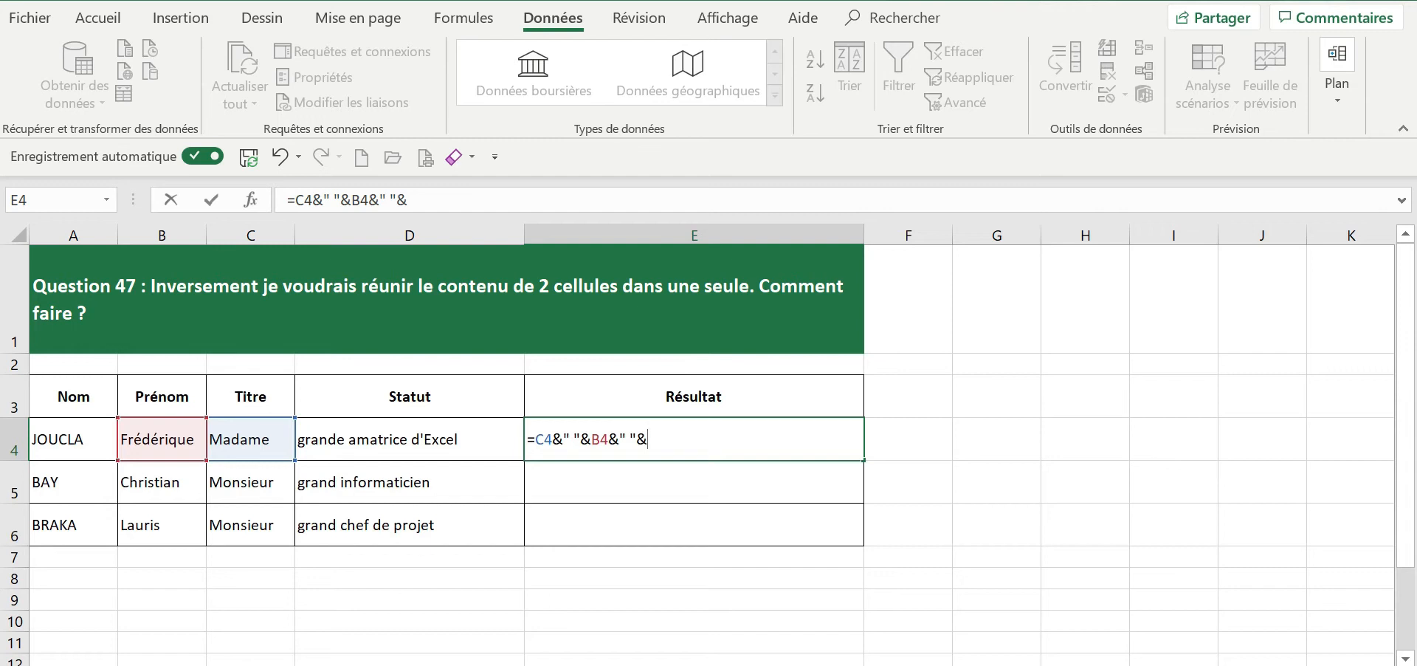
click(77, 441)
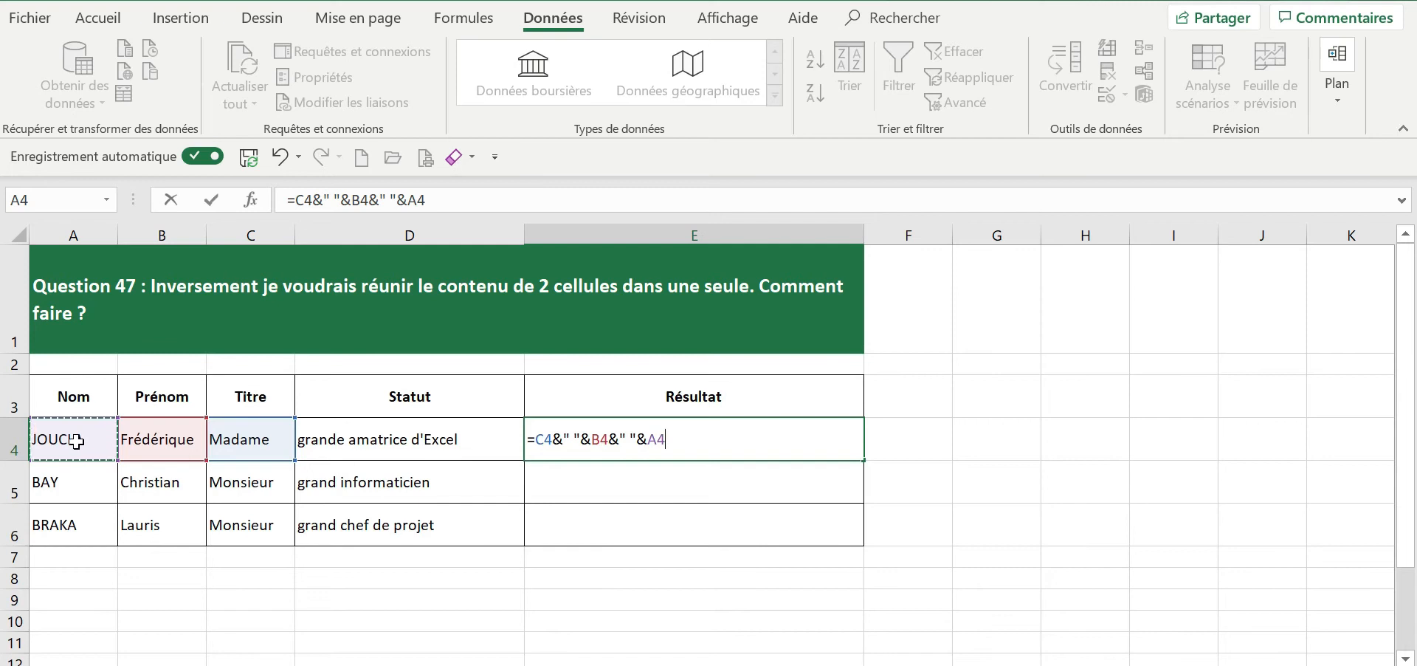
text(&)
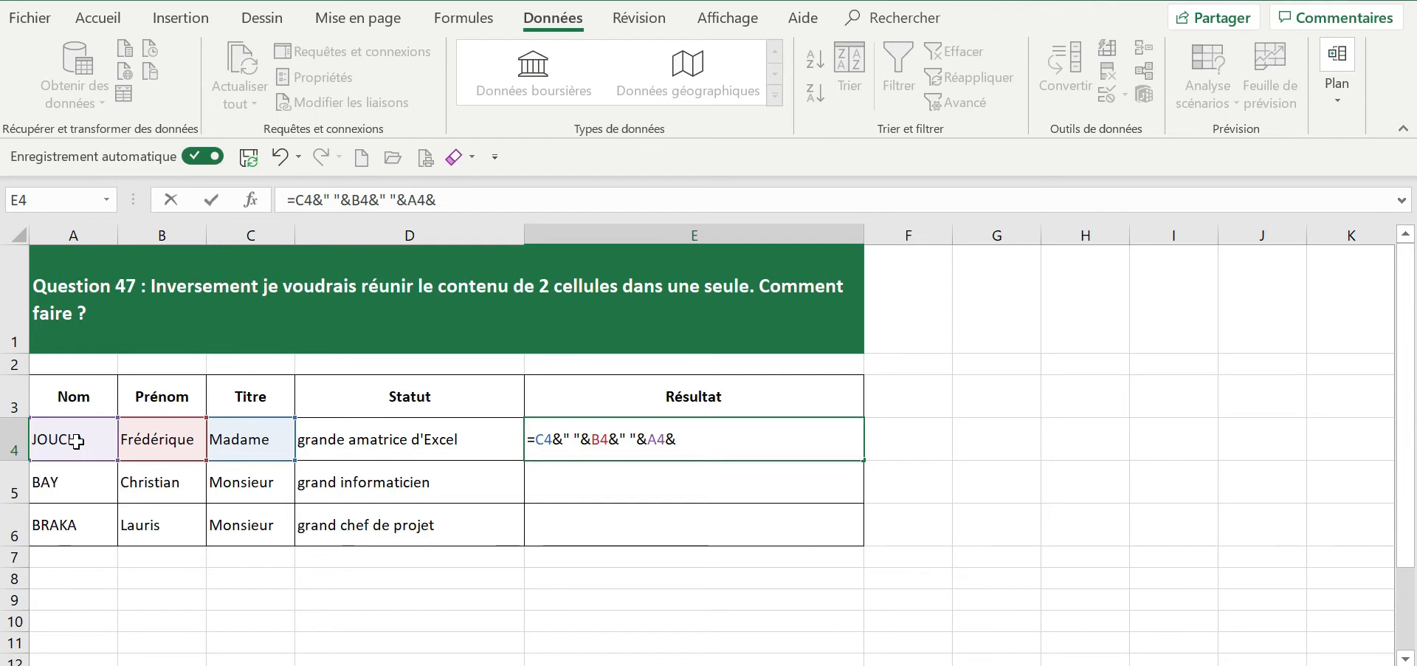
text(" est "&)
click(420, 443)
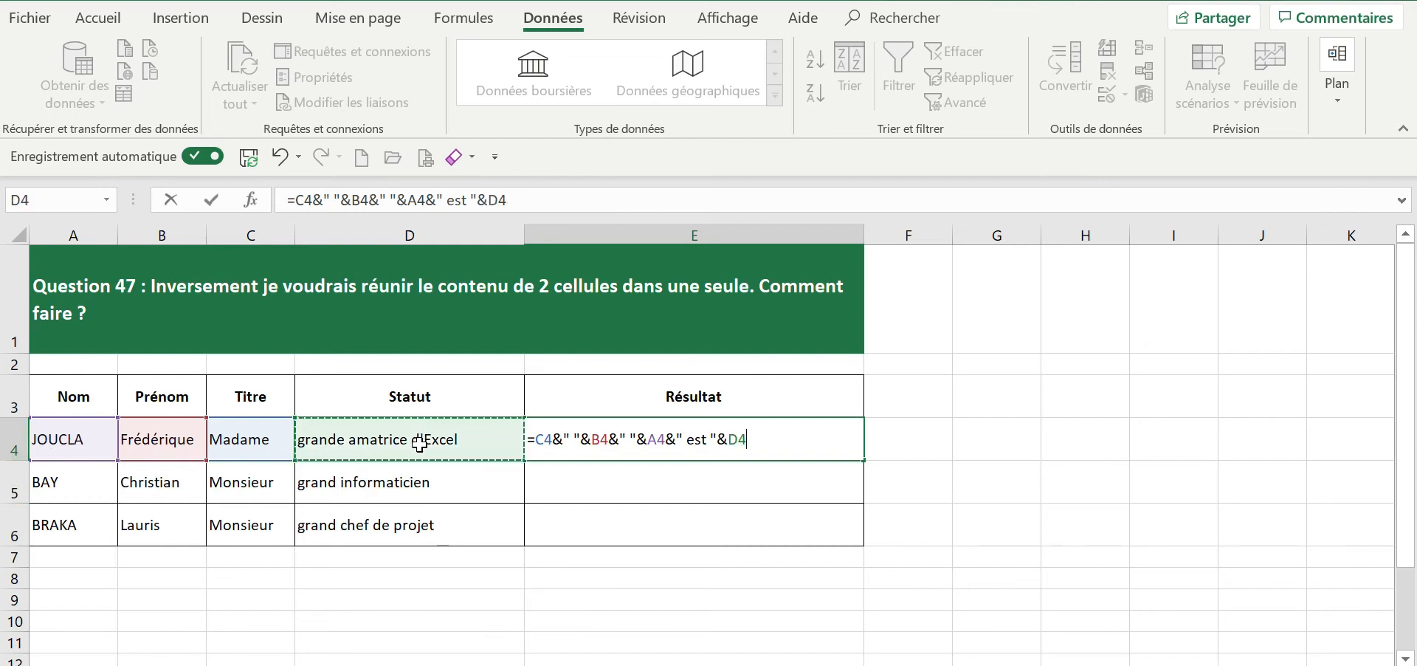
key(Return)
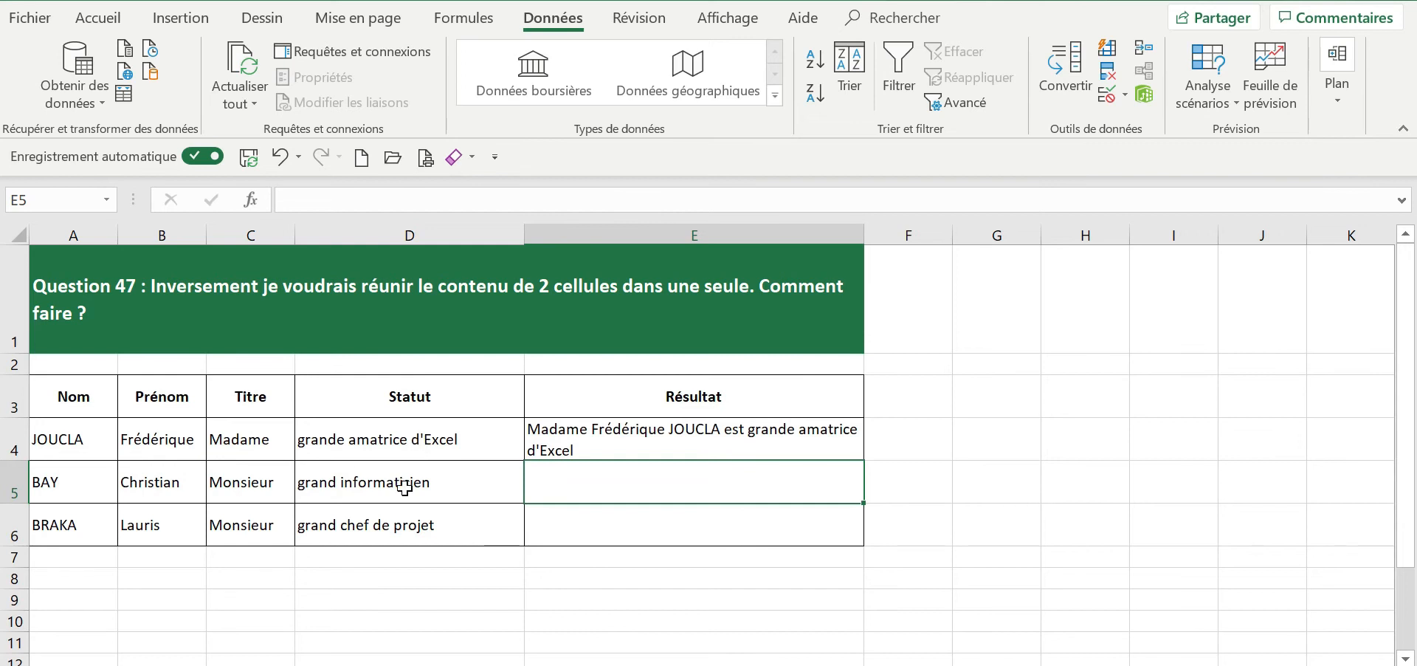
click(745, 427)
drag(865, 461, 835, 526)
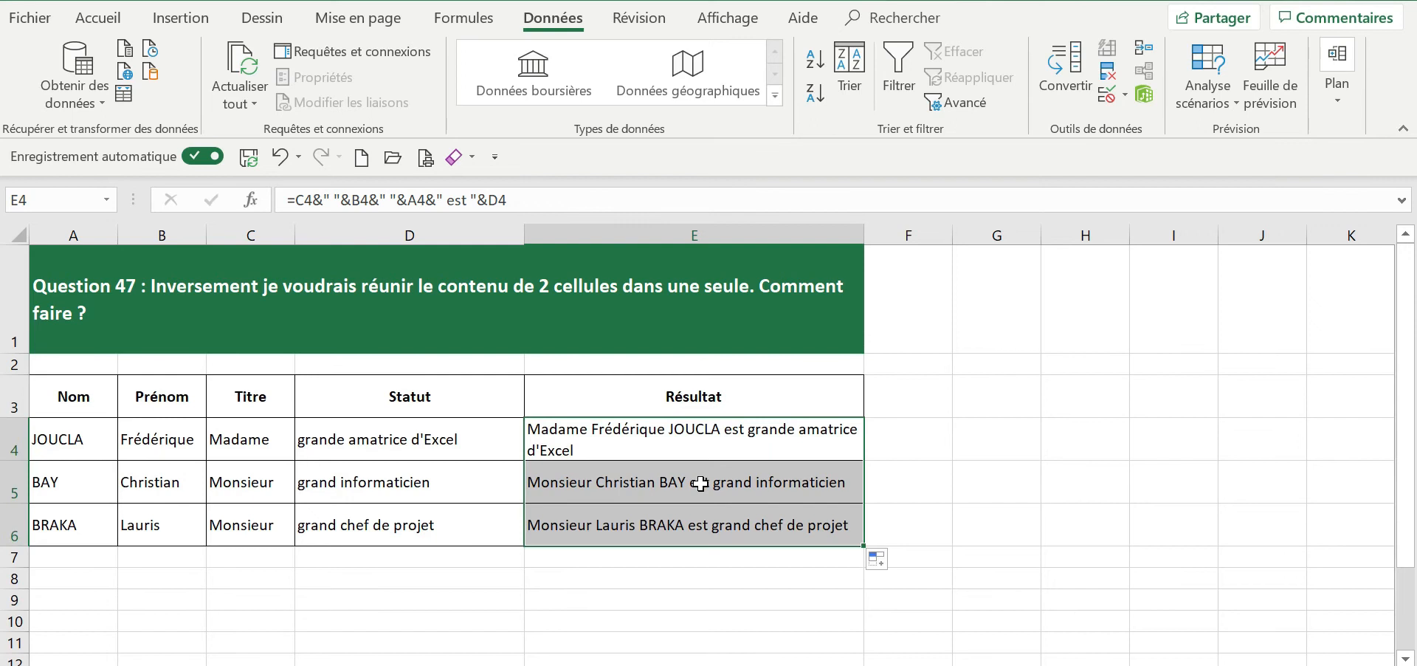
Insert the CONCATENER function in cell F4, choosing it from the full list of functions.
click(922, 443)
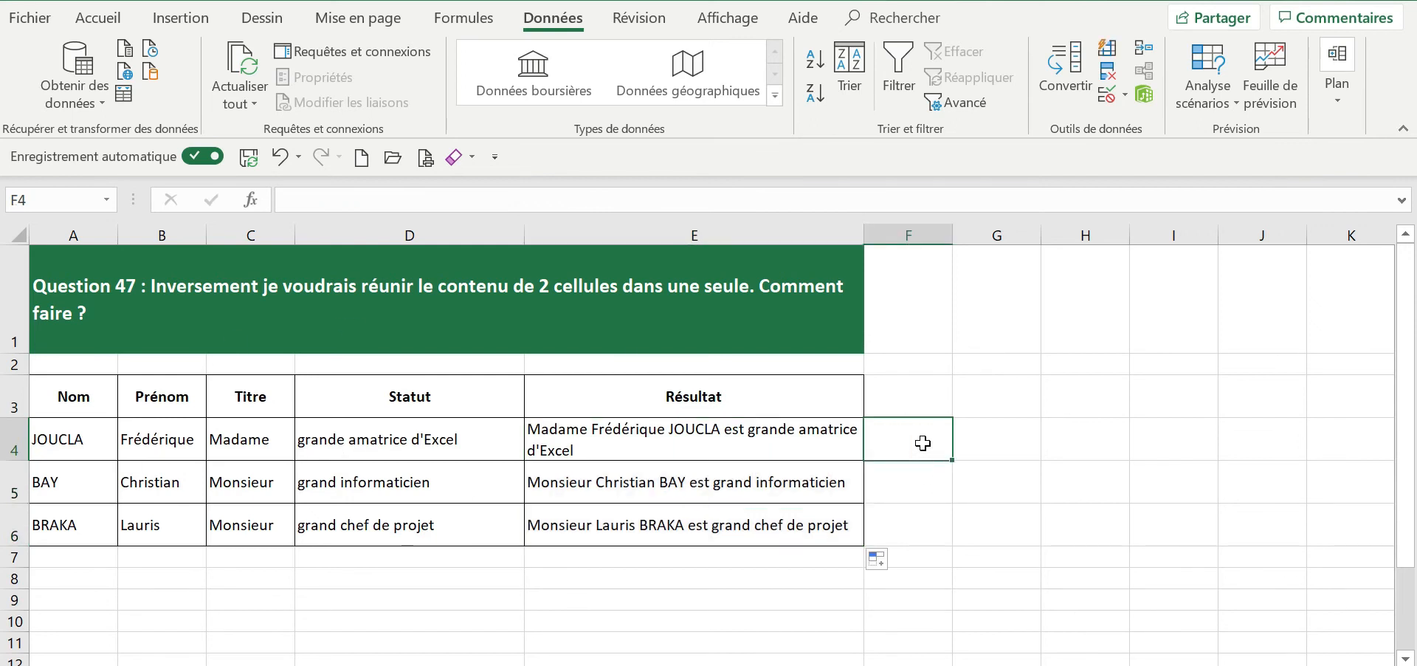
click(251, 199)
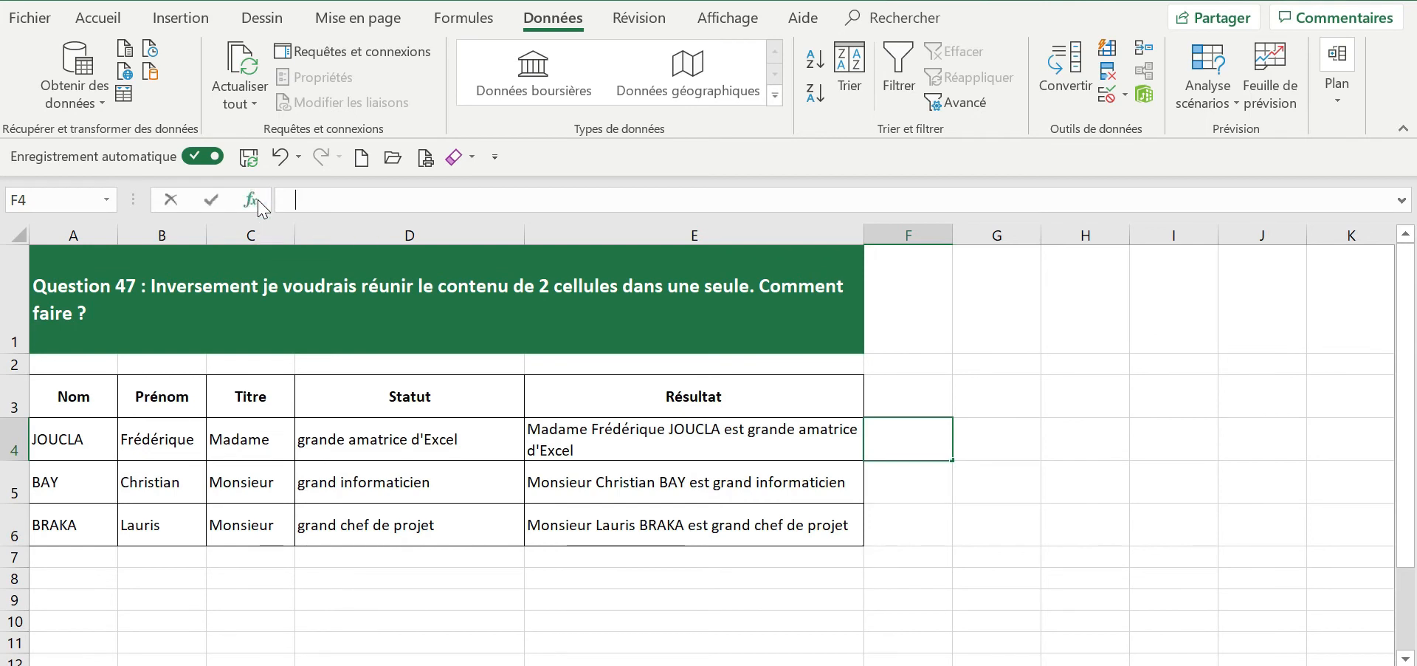
click(735, 310)
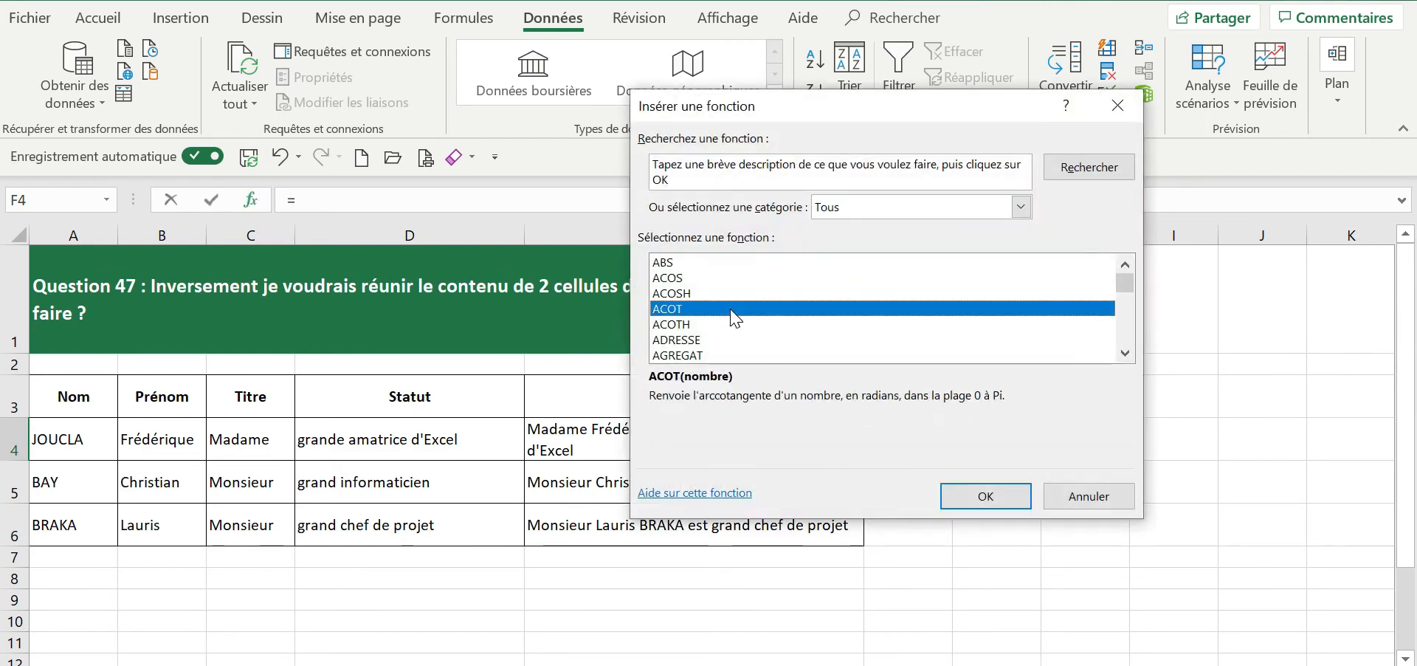
key(c)
scroll(735, 317, down, 4)
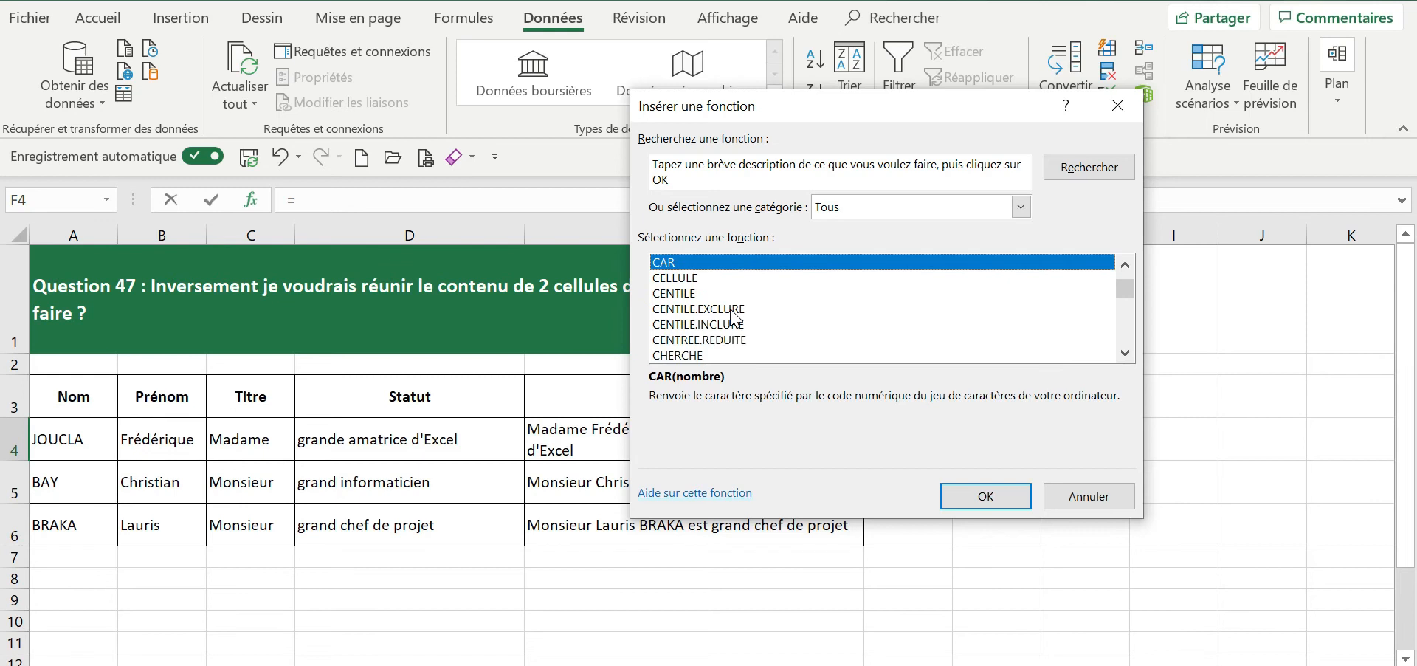
scroll(735, 317, down, 8)
click(707, 293)
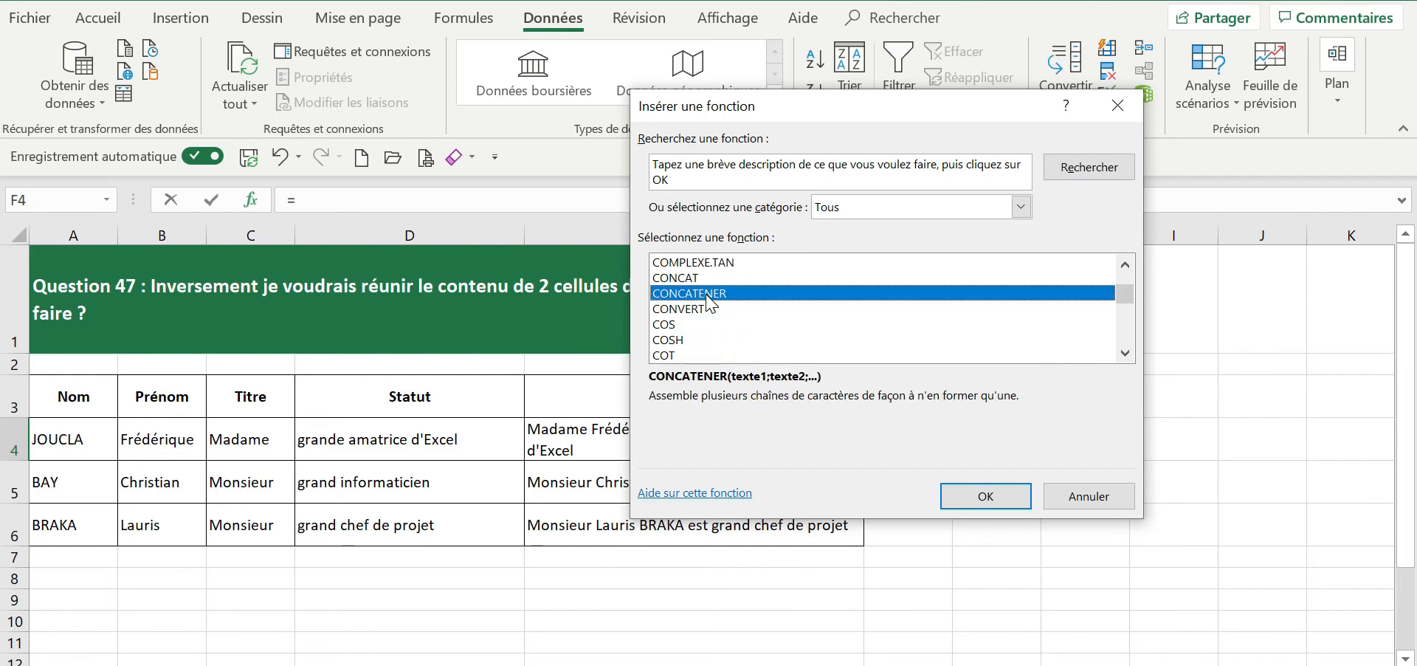
click(982, 501)
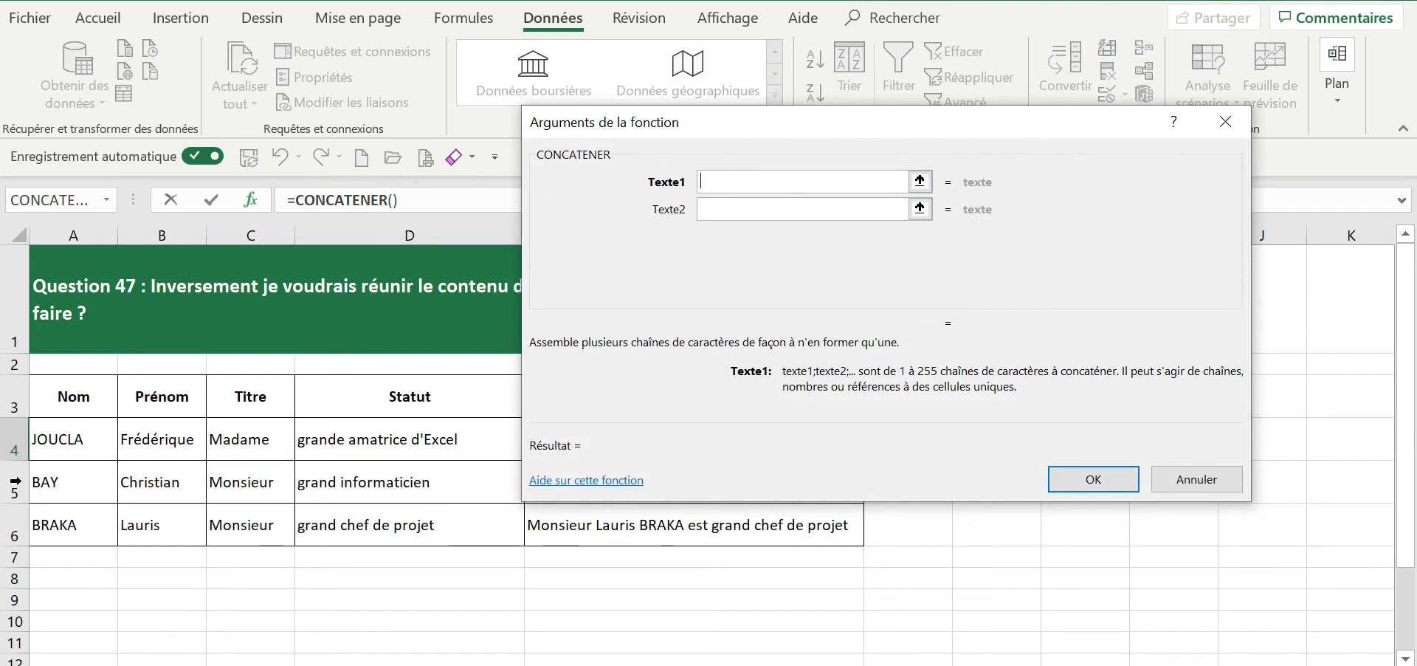
Set CONCATENER's Texte1 to Texte5 arguments to C4, " ", B4, " " and A4.
click(247, 443)
click(721, 212)
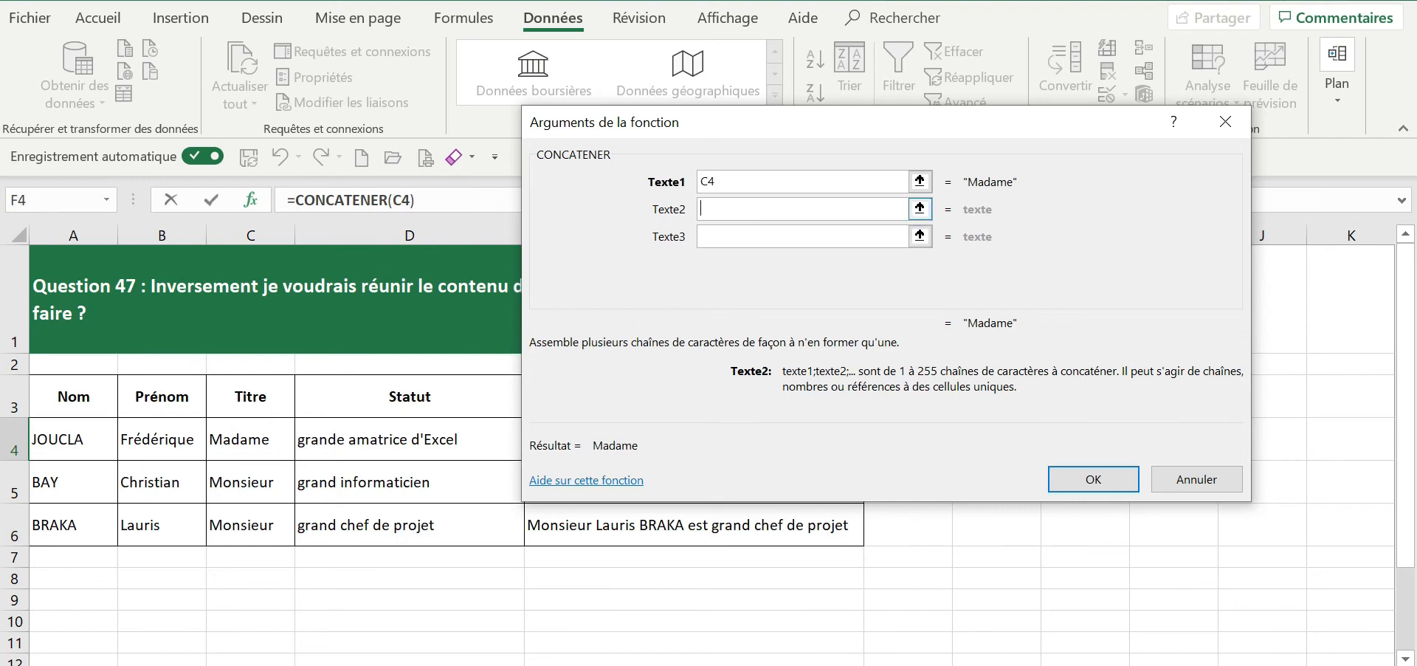
text(" ")
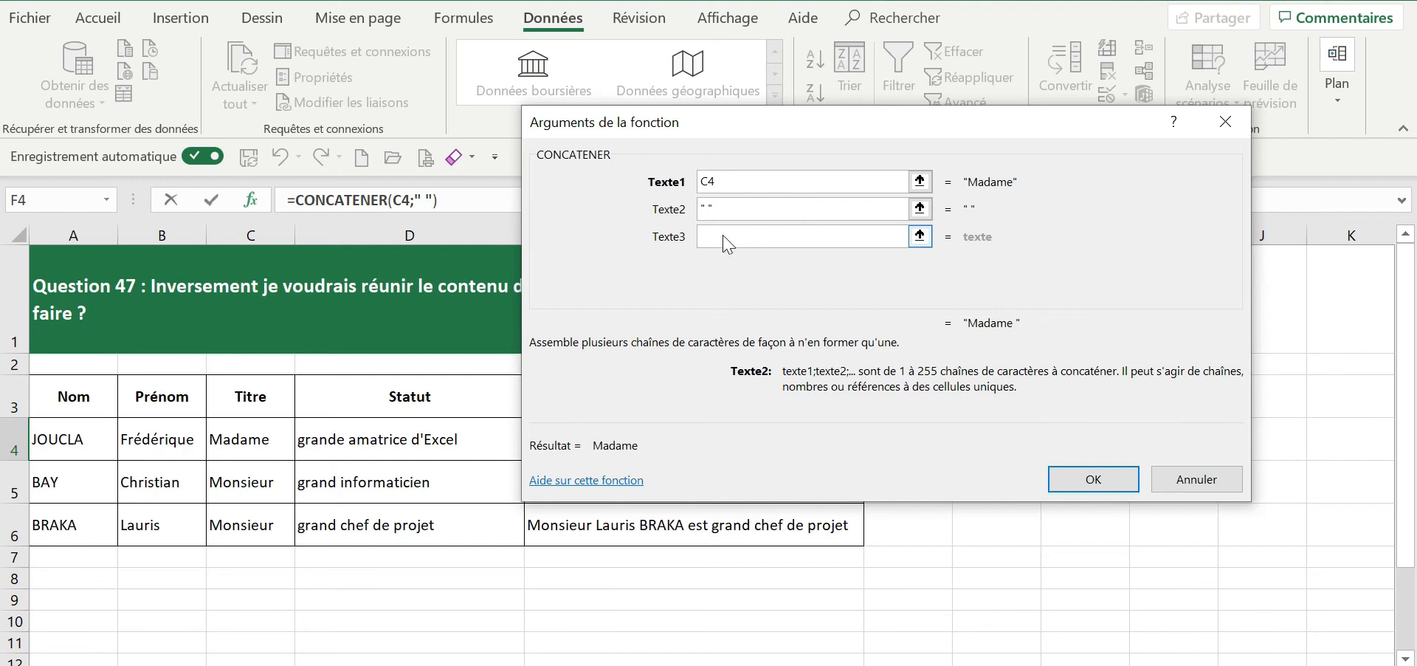
click(724, 239)
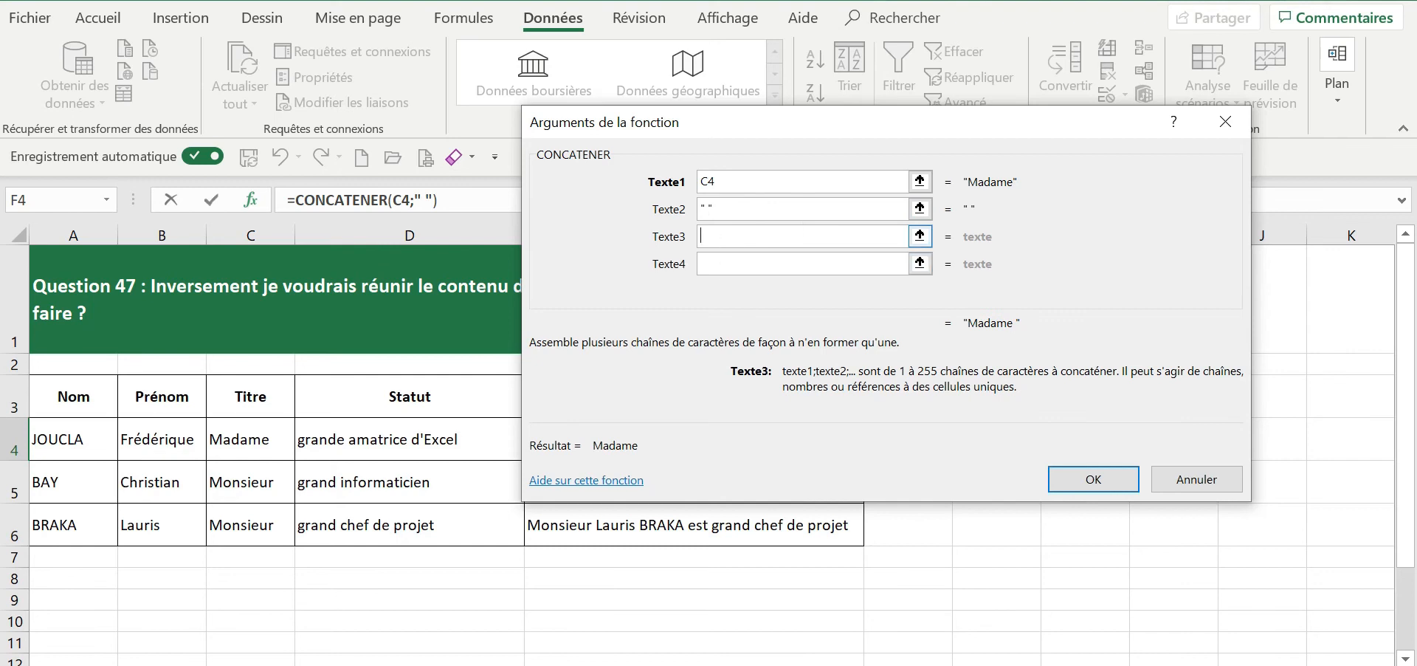
click(168, 441)
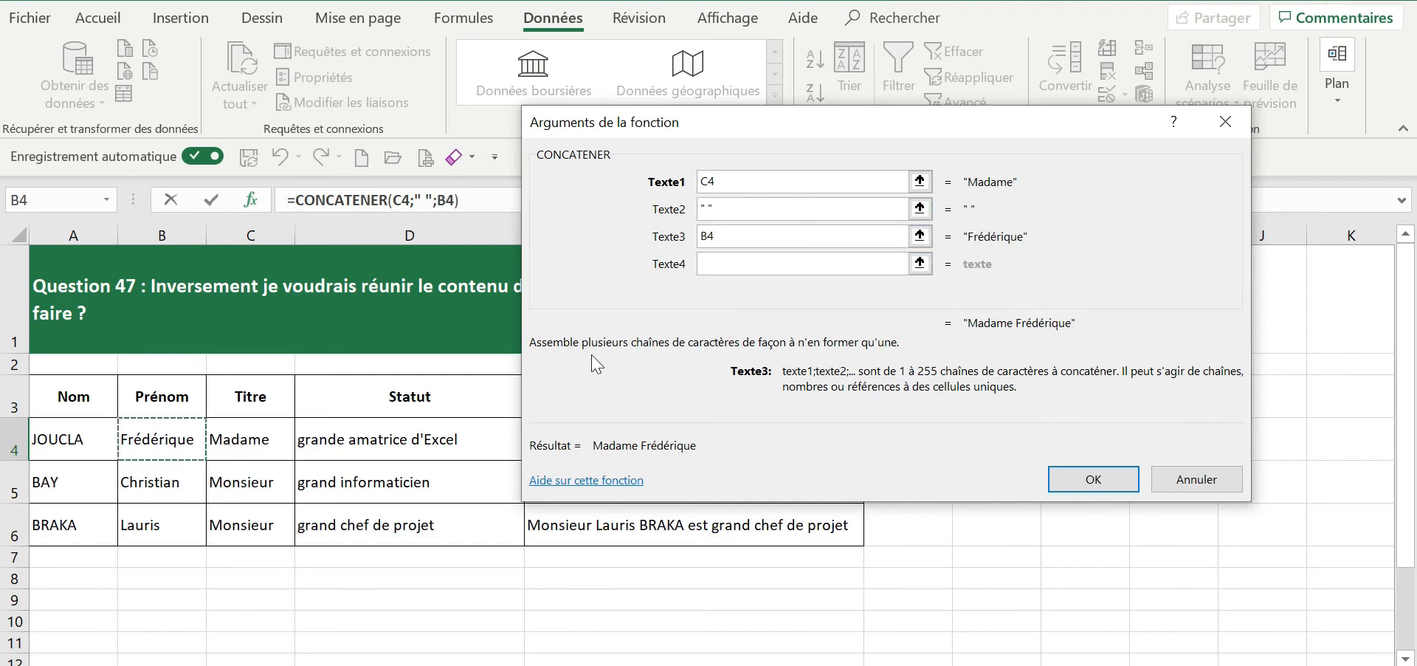
key(Tab)
text(" ")
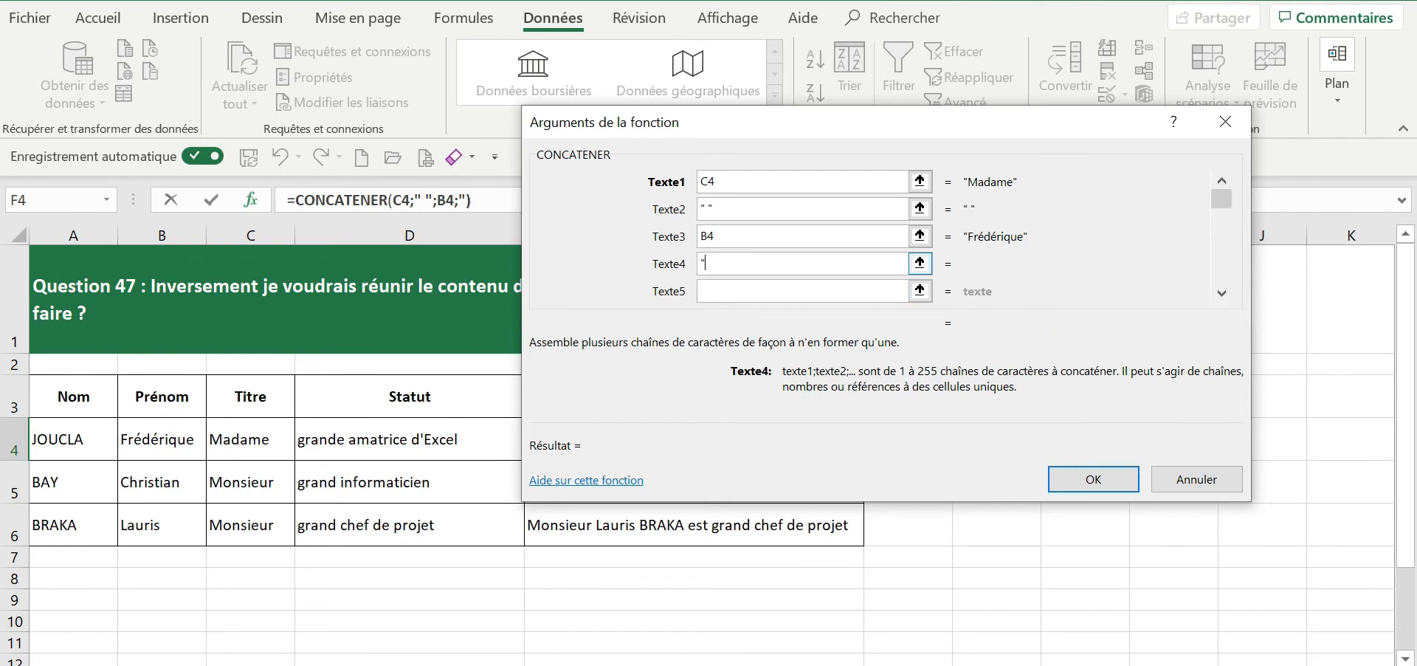
click(732, 294)
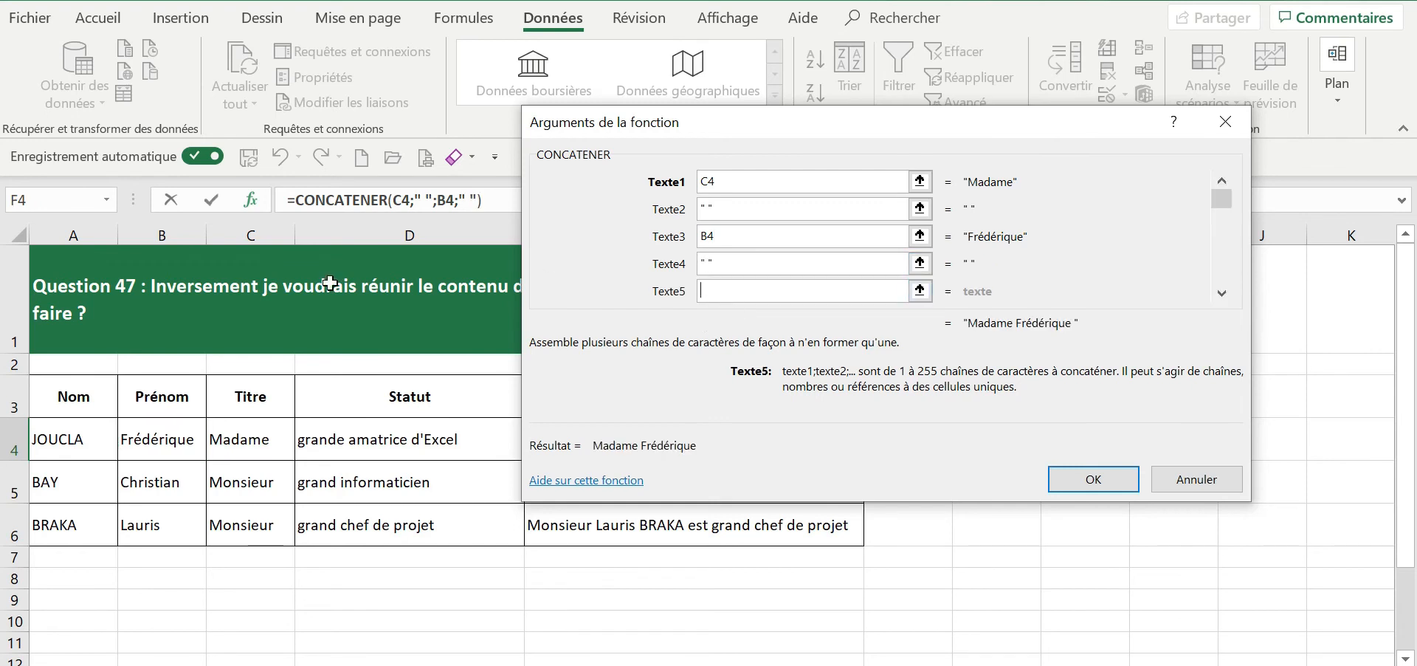
click(67, 441)
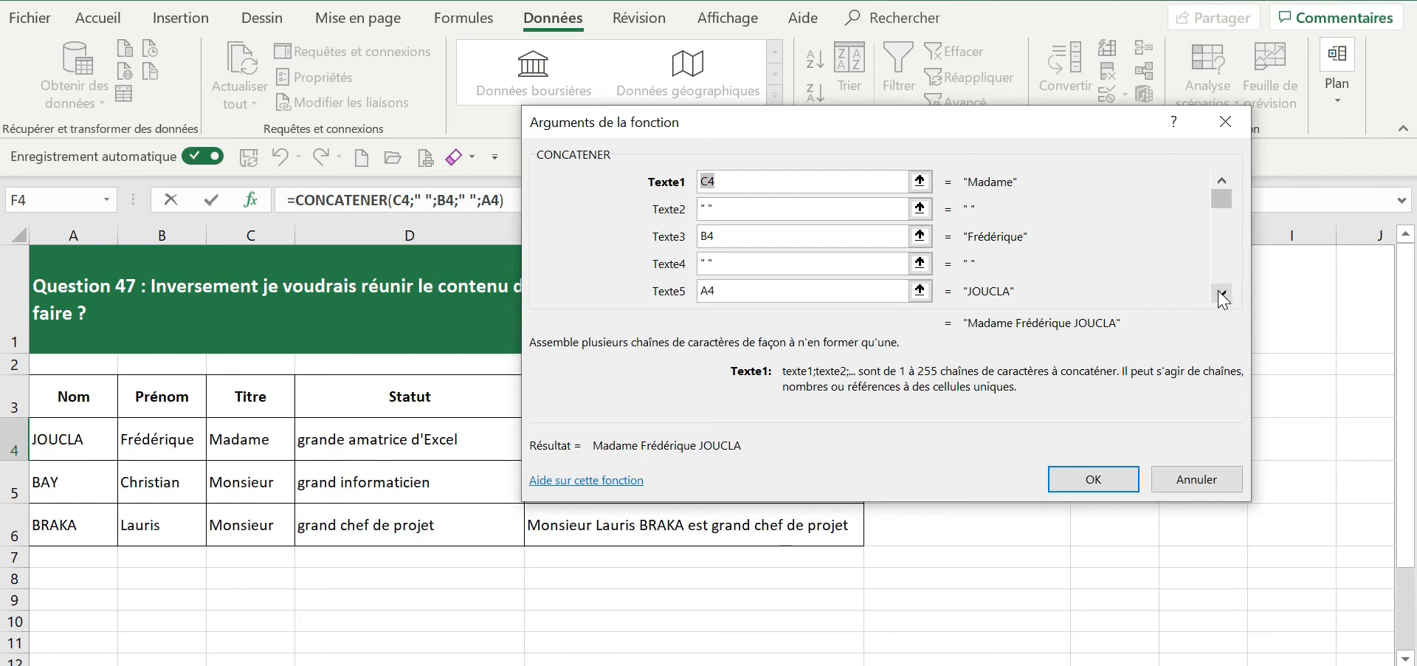
Set Texte6 to " est " and Texte7 to D4, complete the function in F4, and compare its formula with E4's.
click(1222, 294)
click(1222, 293)
click(1222, 294)
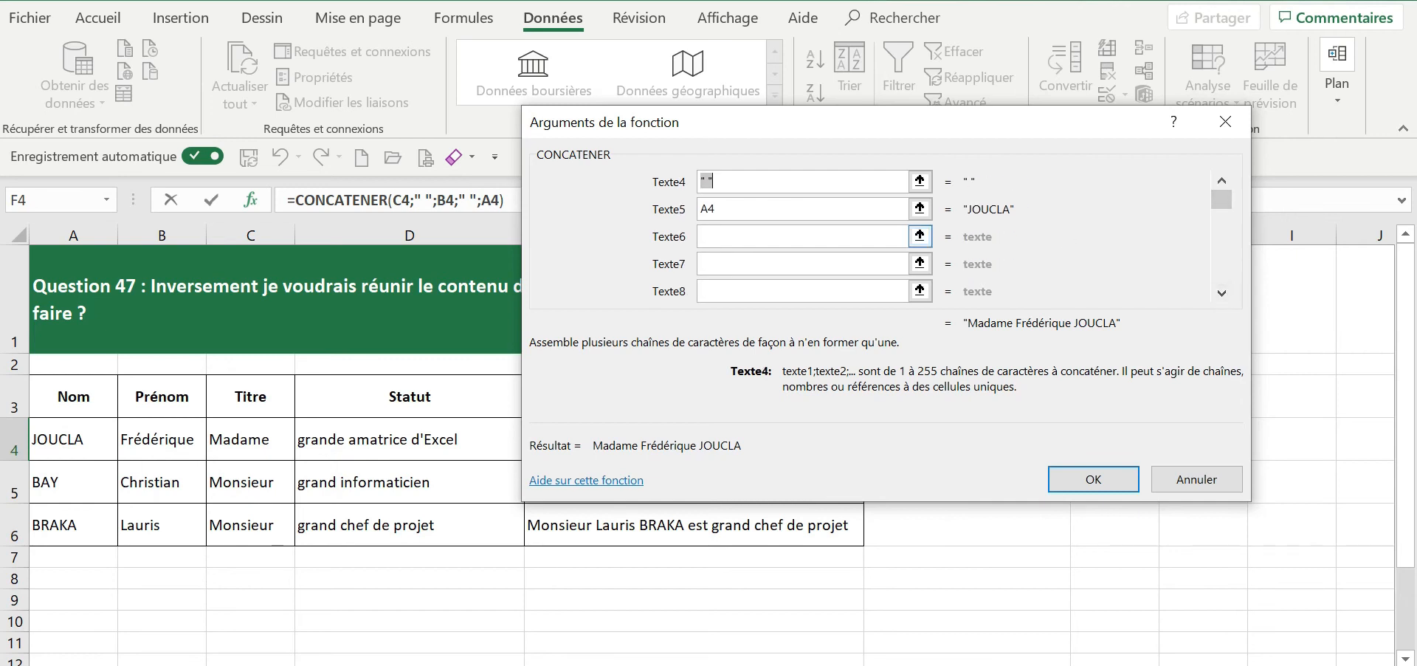
click(802, 236)
text(" est)
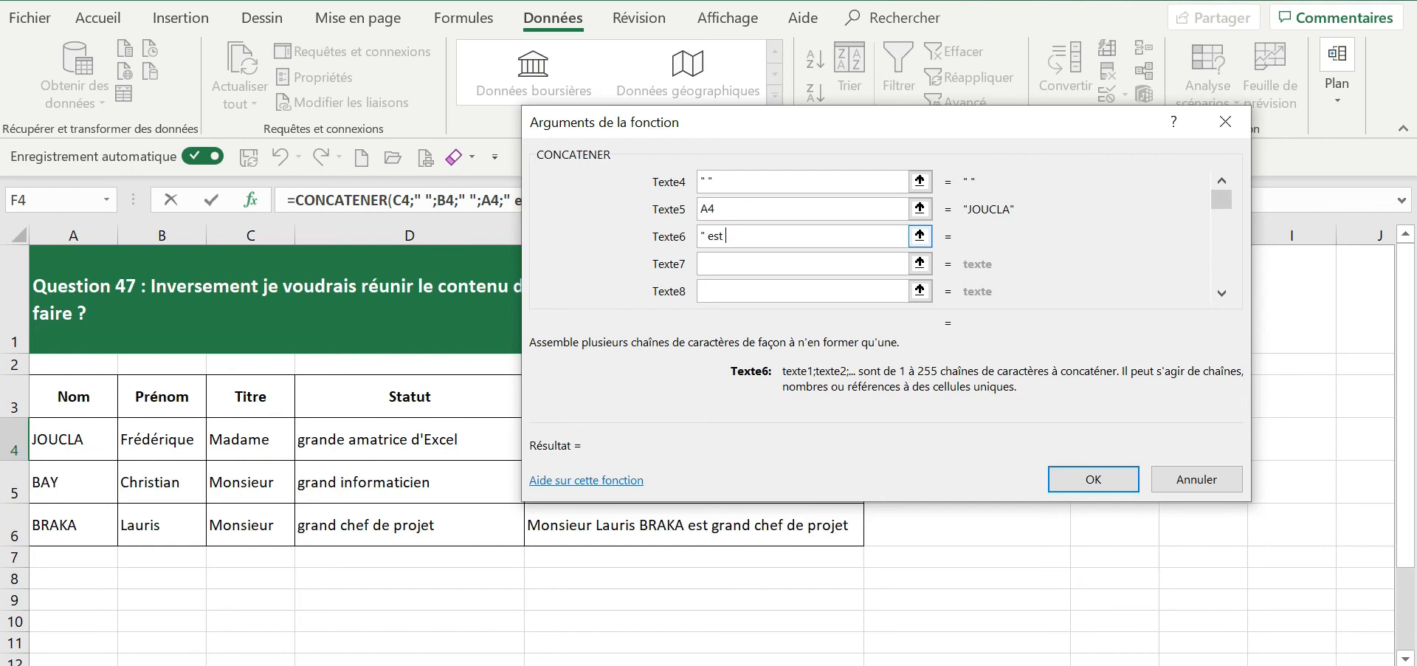
text( ")
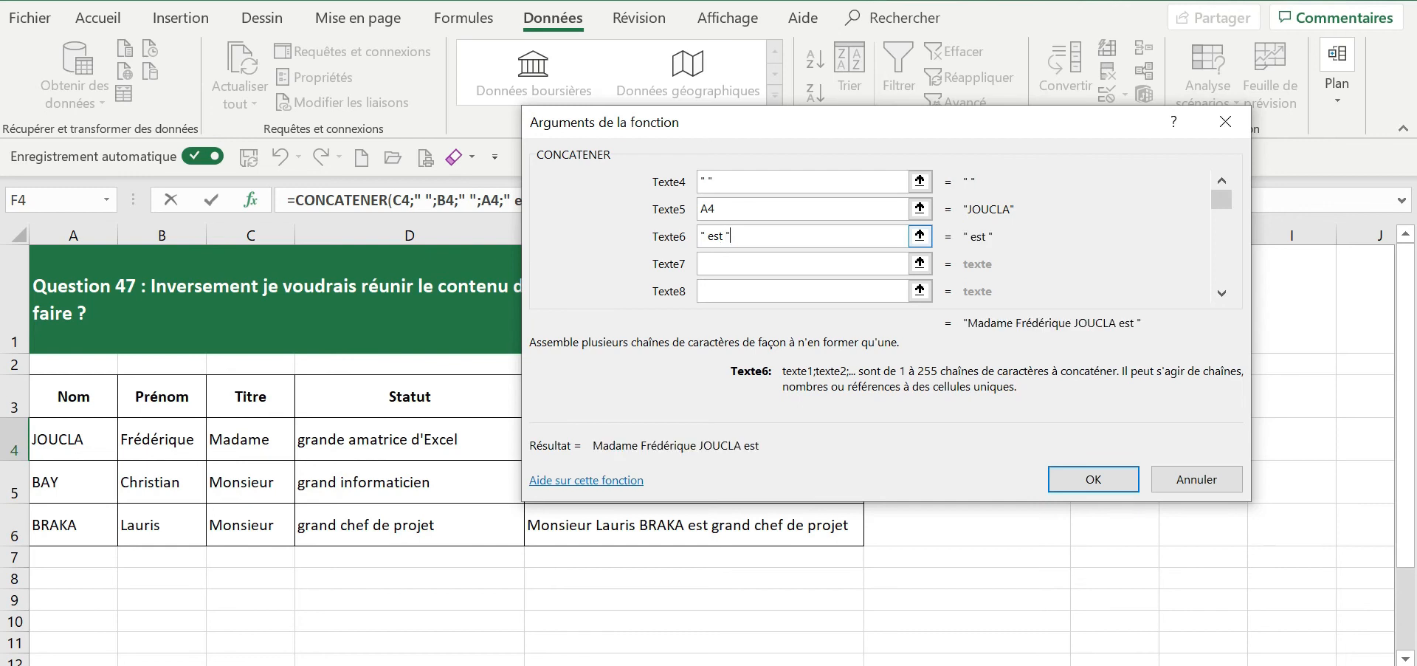
key(Tab)
click(435, 436)
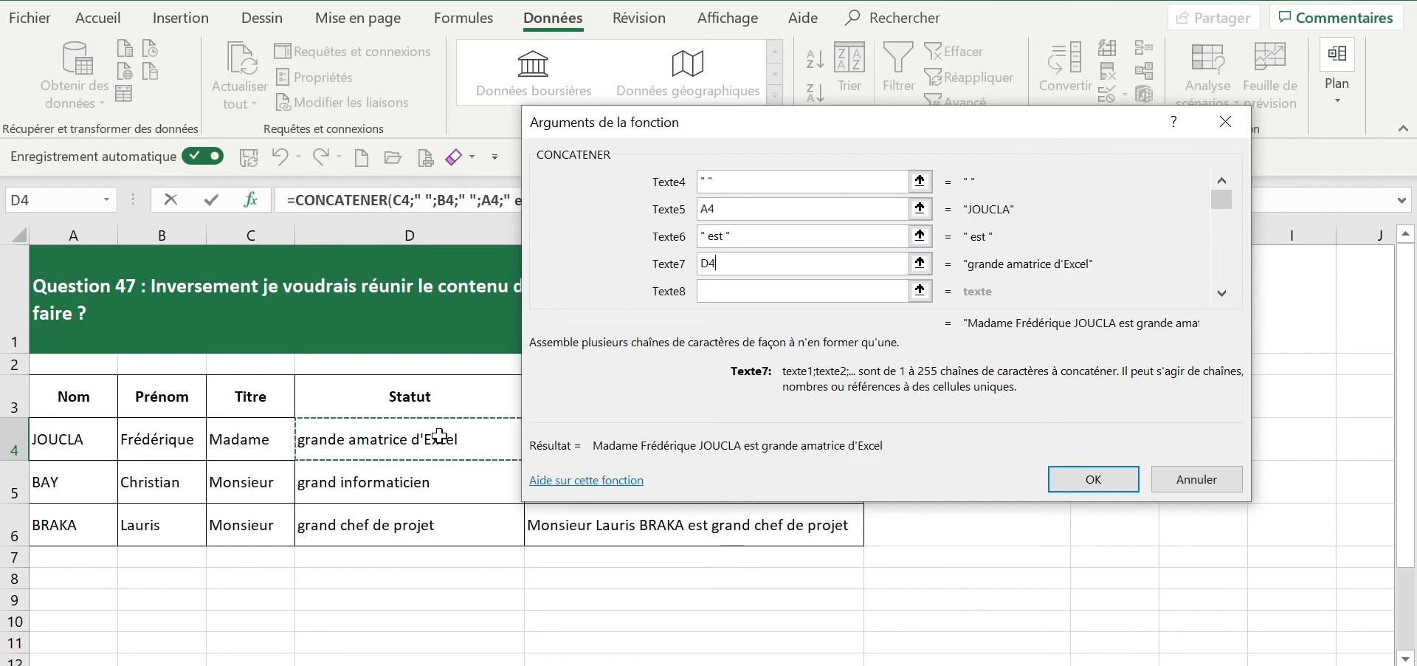
click(1093, 480)
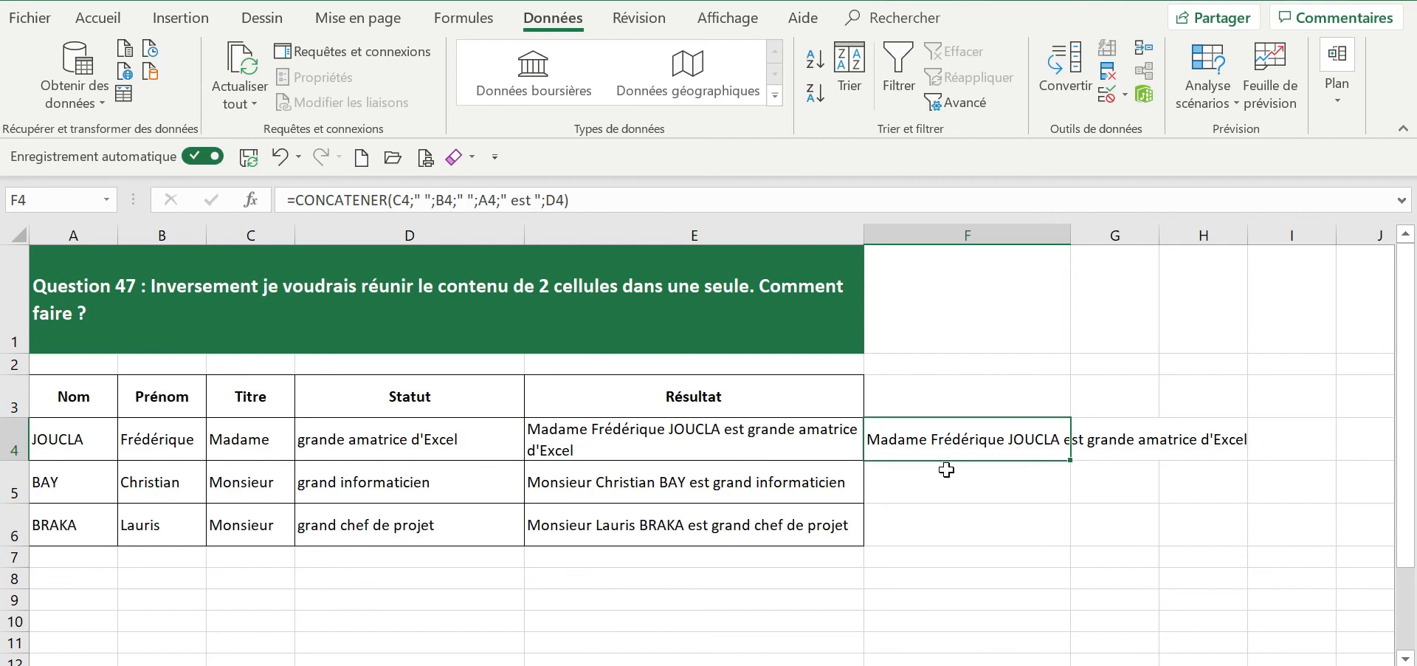
click(708, 438)
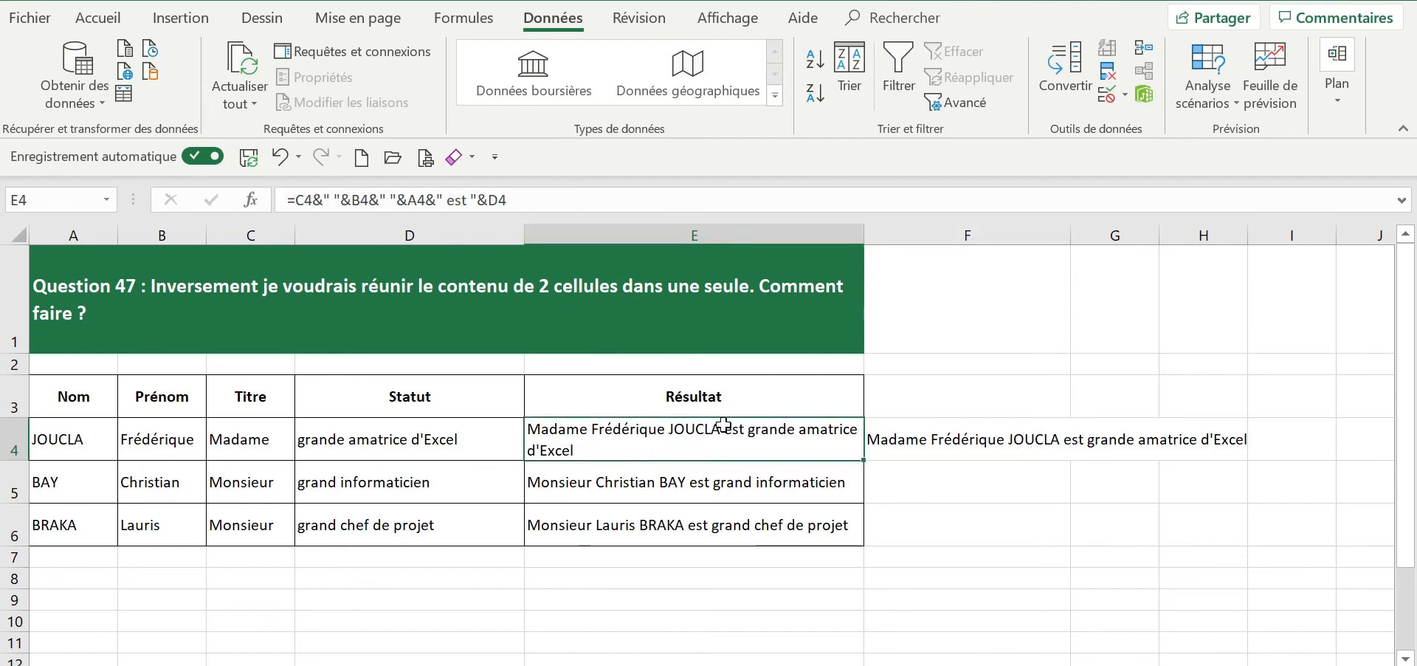
click(936, 440)
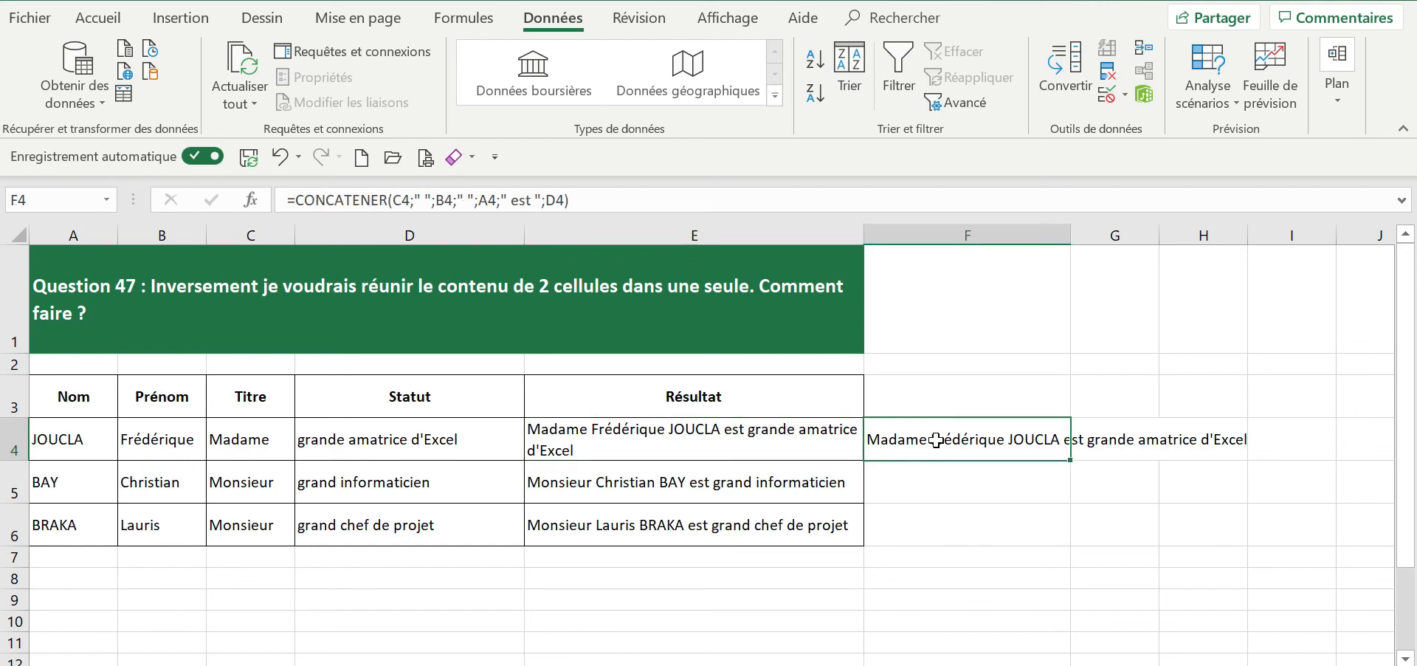